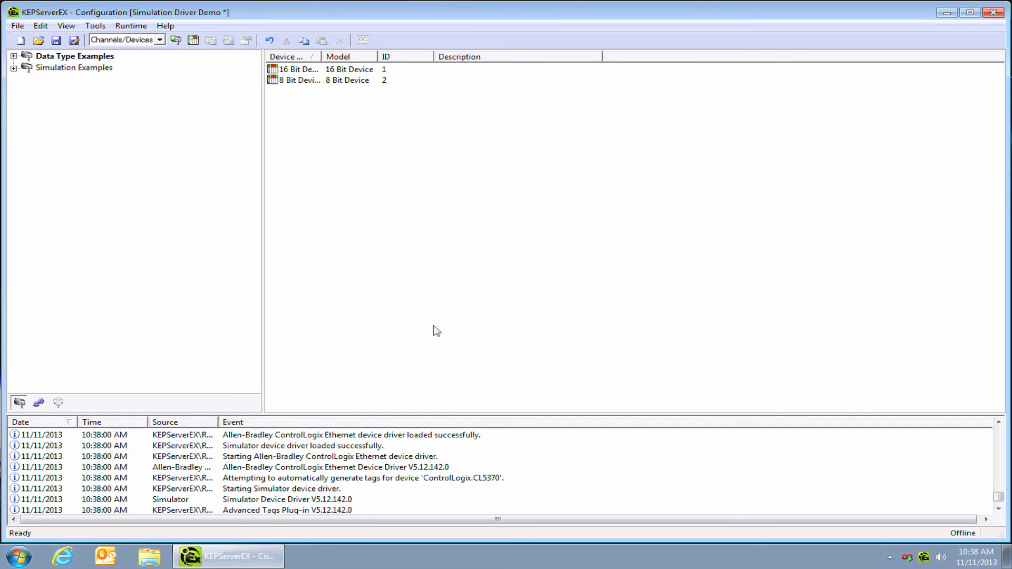
Create a channel named ControlLogix using the Allen-Bradley ControlLogix Ethernet driver, keeping wizard defaults
click(176, 40)
text(ControlLogix)
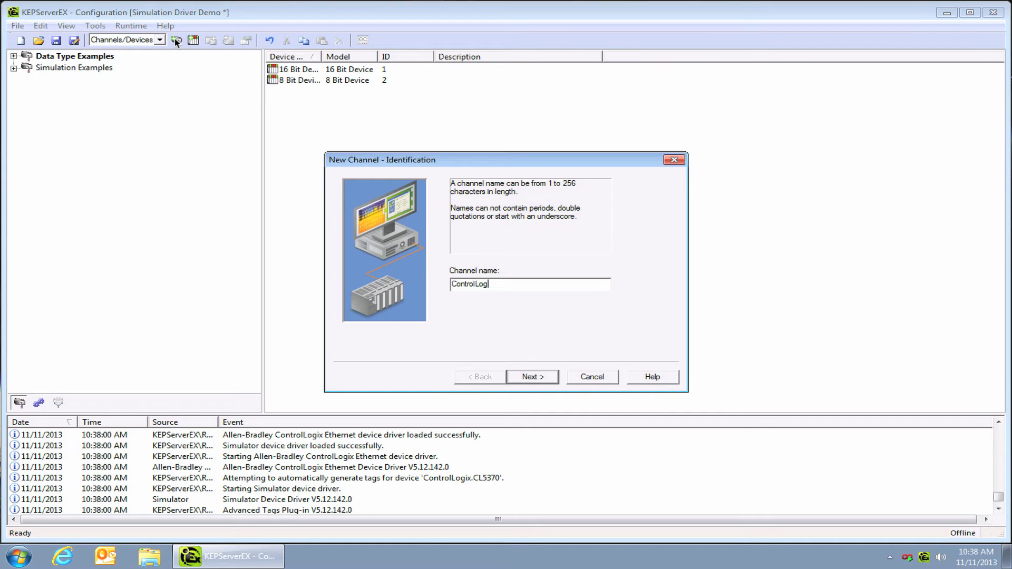
click(541, 376)
click(604, 285)
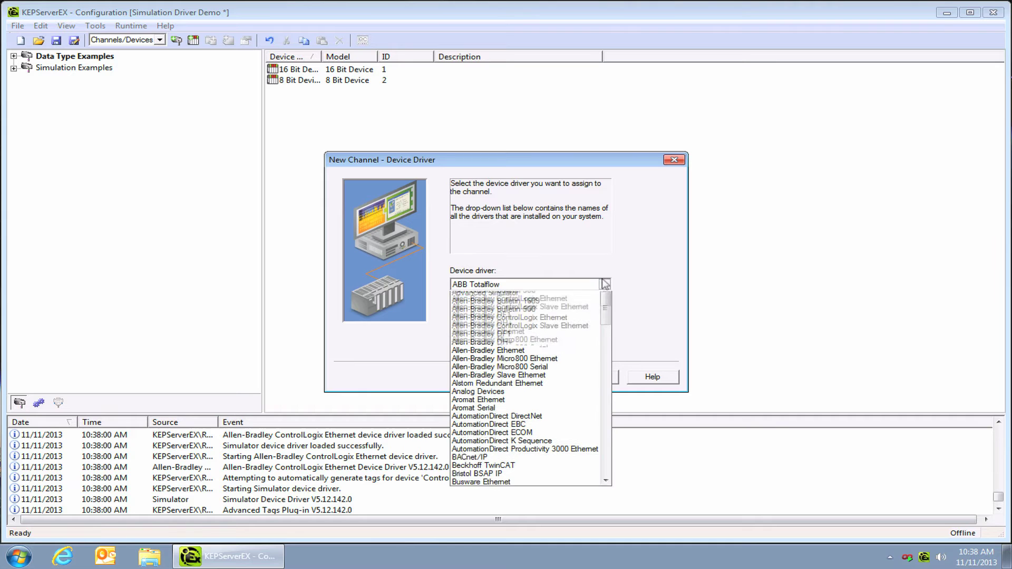
drag(603, 314, 592, 418)
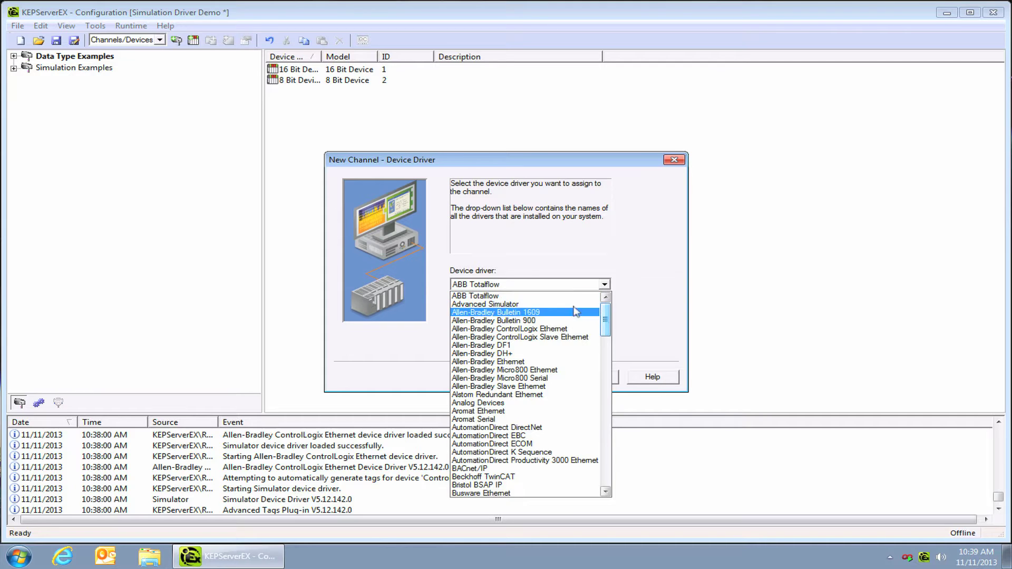
click(562, 327)
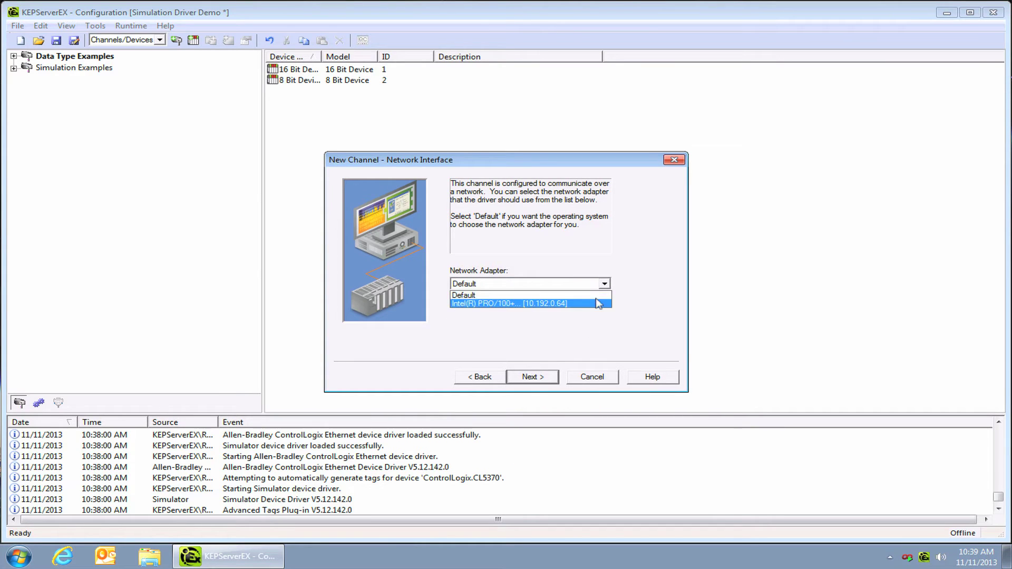
click(531, 377)
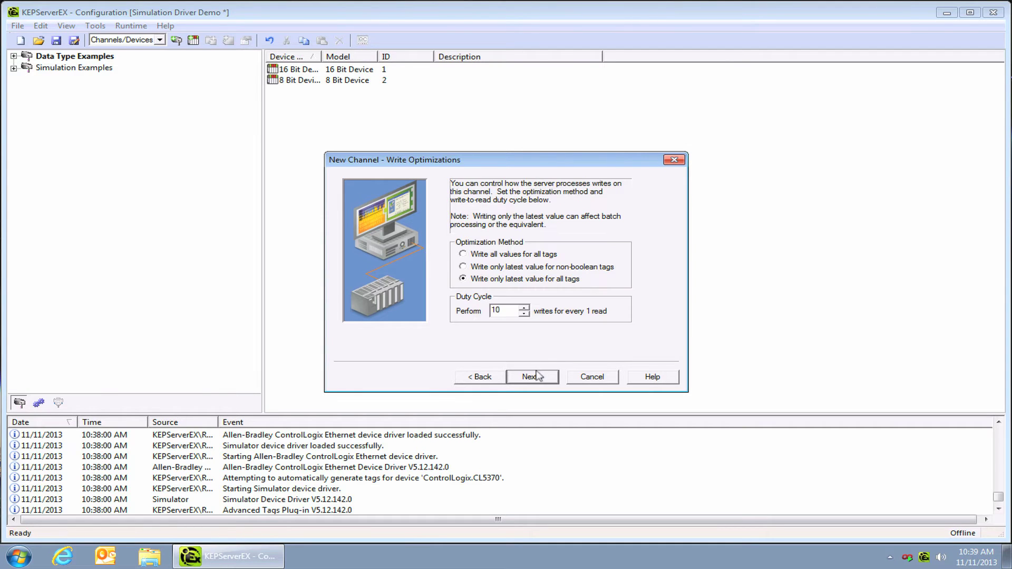
click(533, 377)
click(533, 376)
click(533, 377)
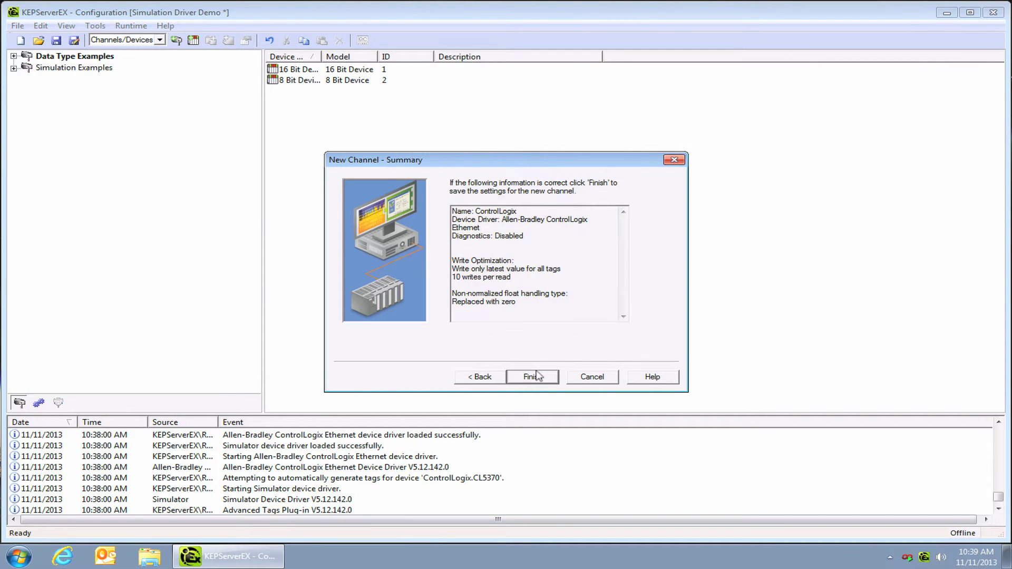
click(533, 376)
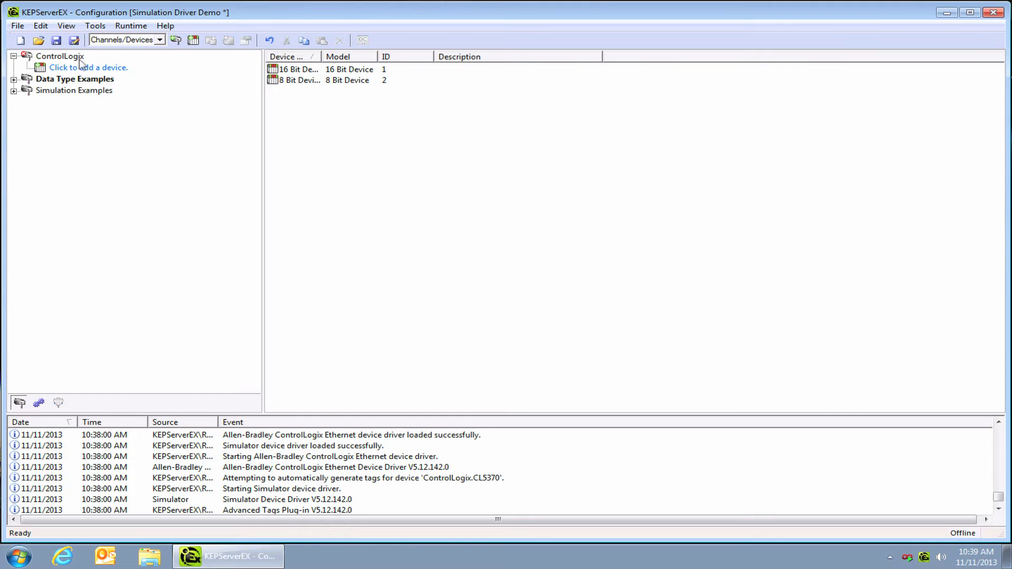
Add device CL5370 under ControlLogix with the controller model and device ID 10.192.52.119
click(80, 65)
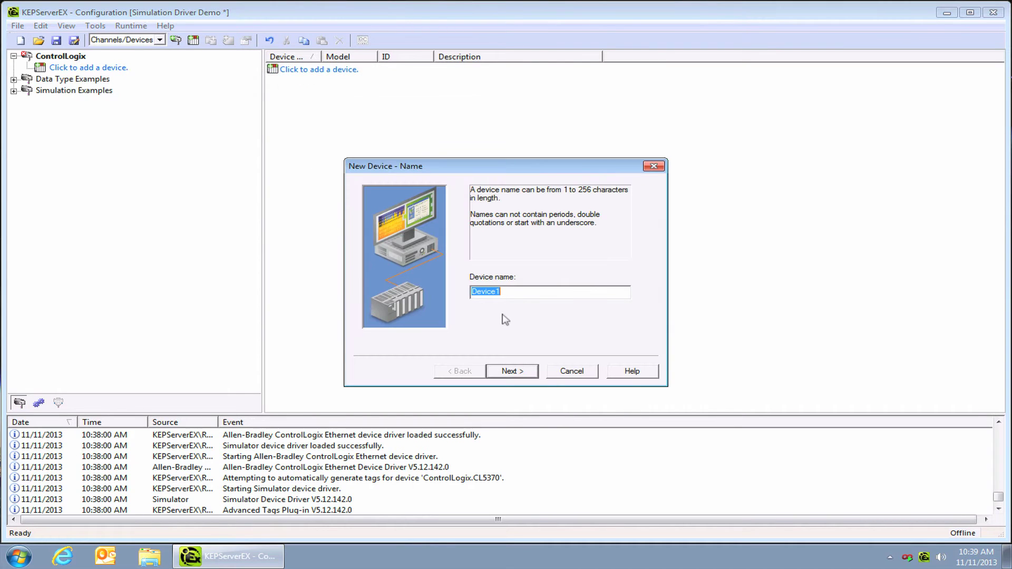
text(C)
click(504, 372)
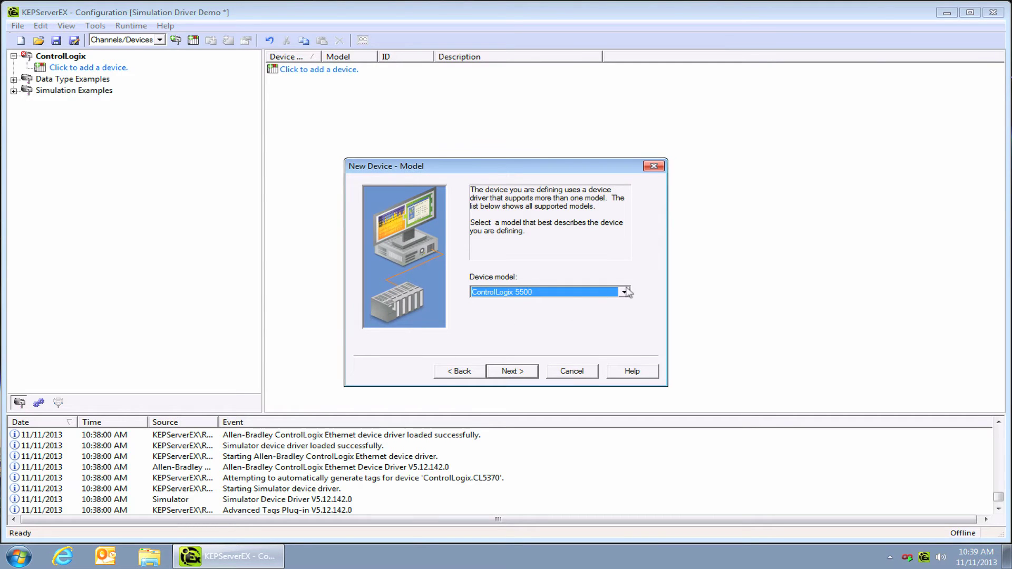
click(625, 291)
click(596, 310)
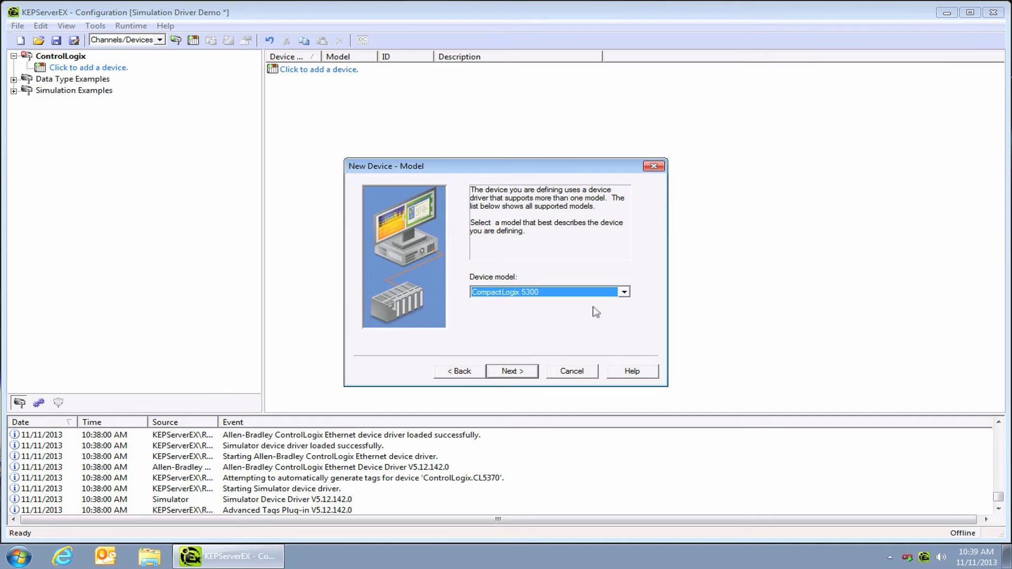
click(512, 372)
text(<10.192.52.119>,1,0)
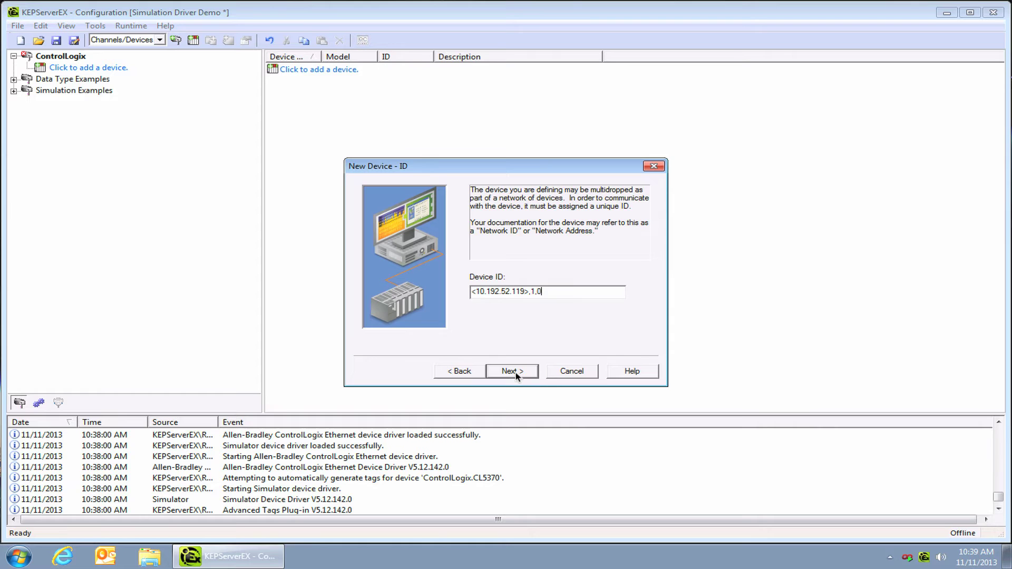
click(512, 371)
Set the device to always generate tags on startup, finish it, and hide the remote session
click(512, 372)
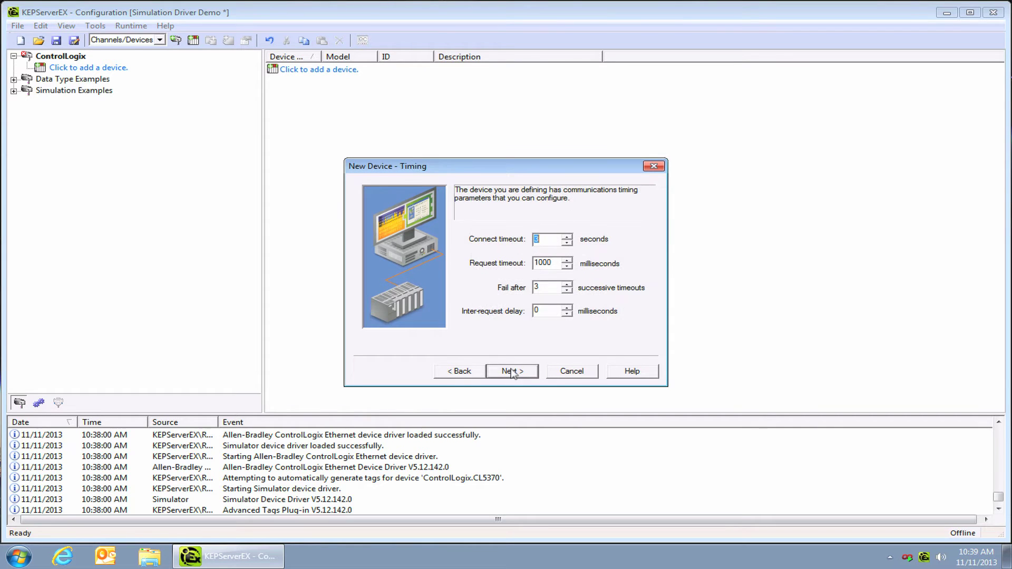
click(512, 371)
click(513, 372)
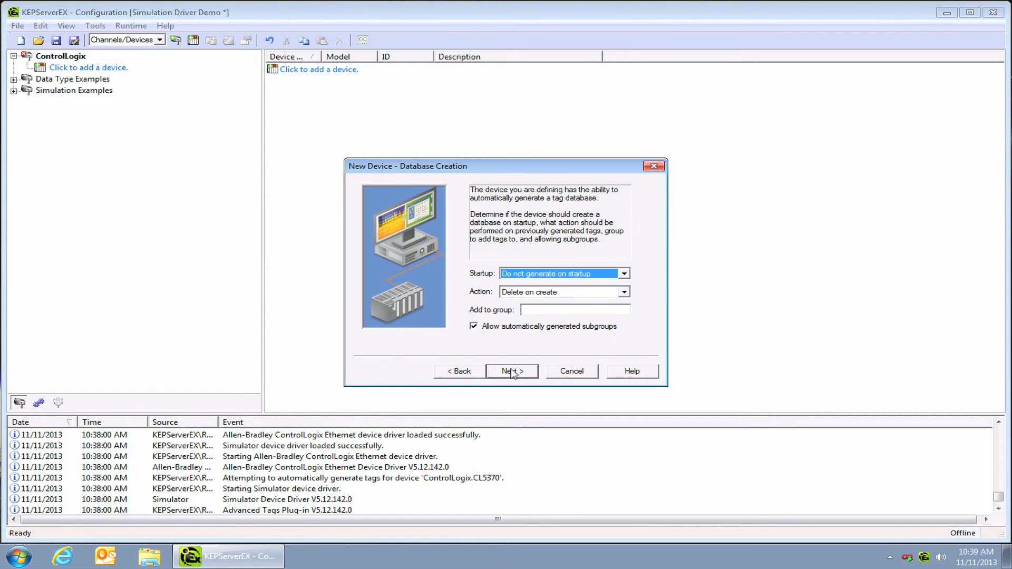
click(624, 273)
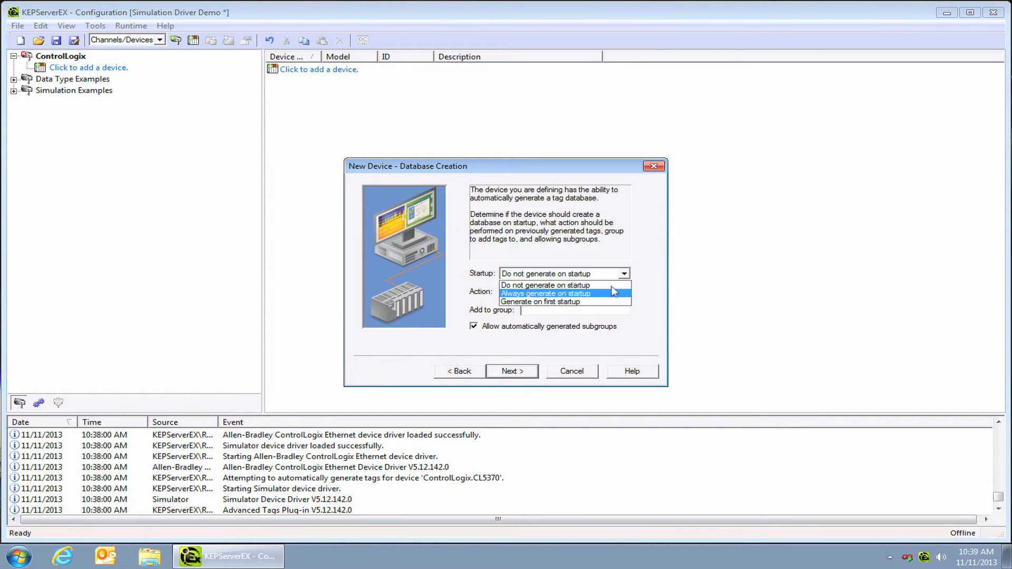
click(614, 293)
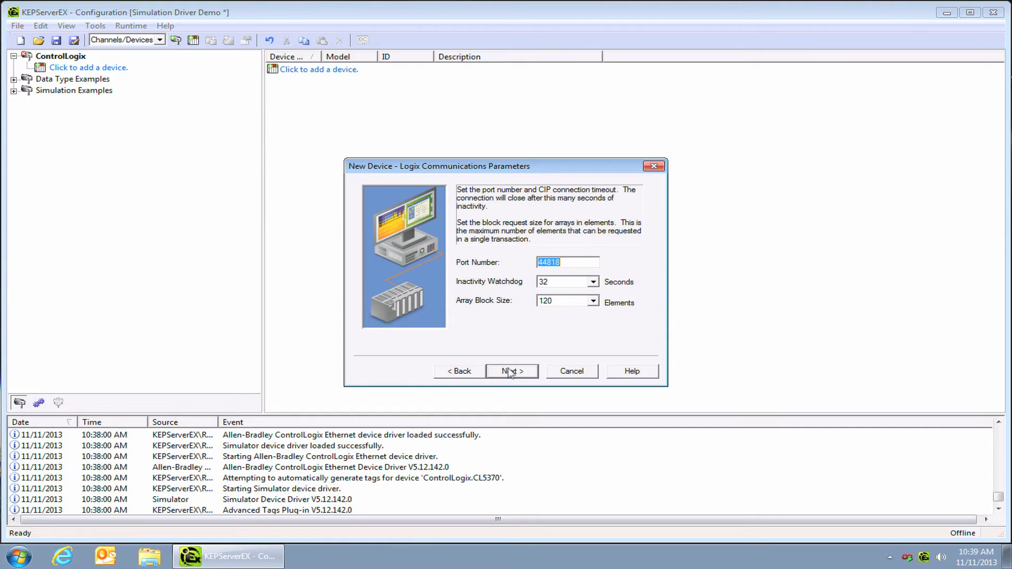
click(509, 373)
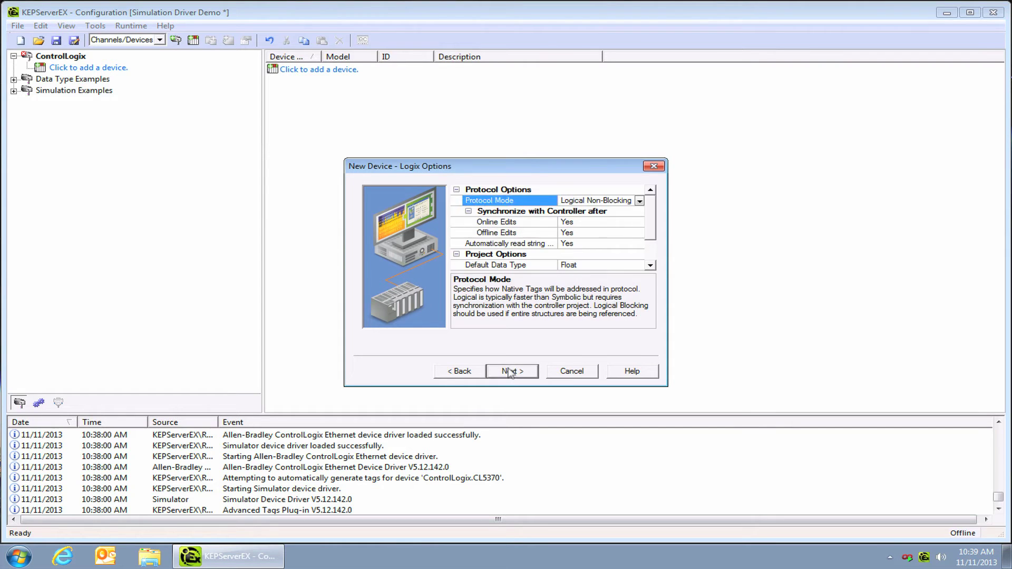
click(509, 372)
click(509, 373)
click(509, 372)
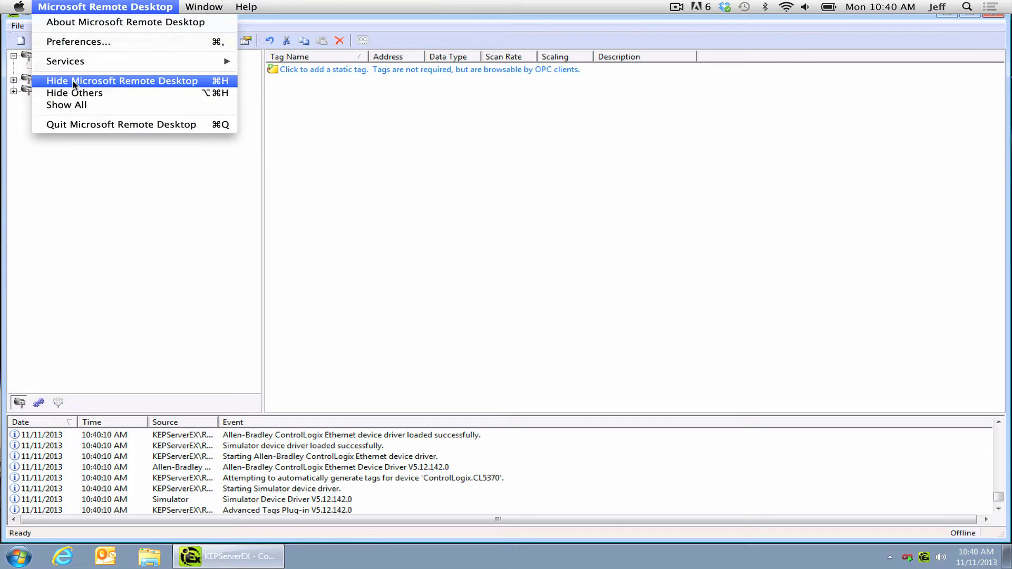
click(73, 82)
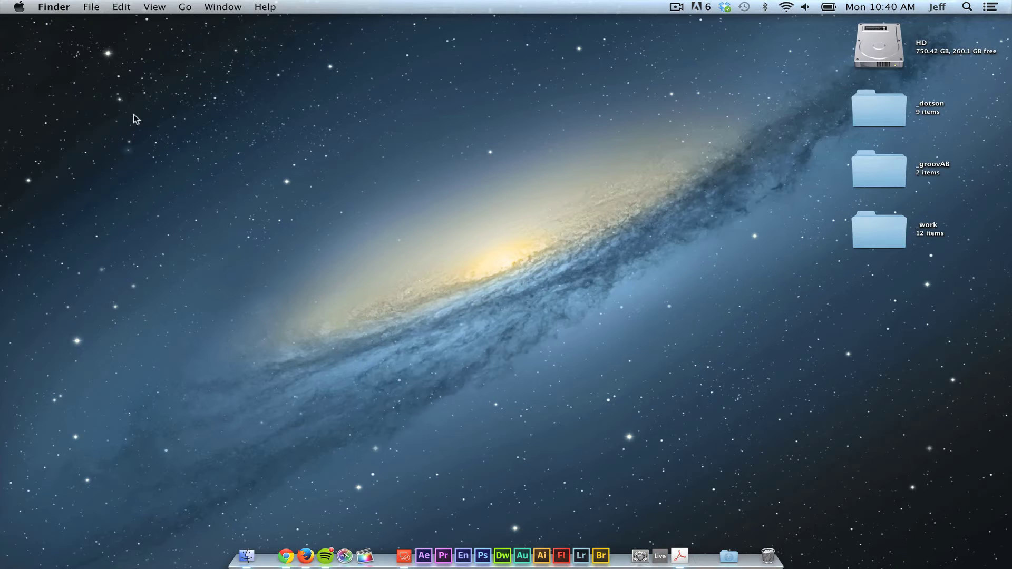
Bring Chrome forward to the groov App login page and focus the username field
click(286, 555)
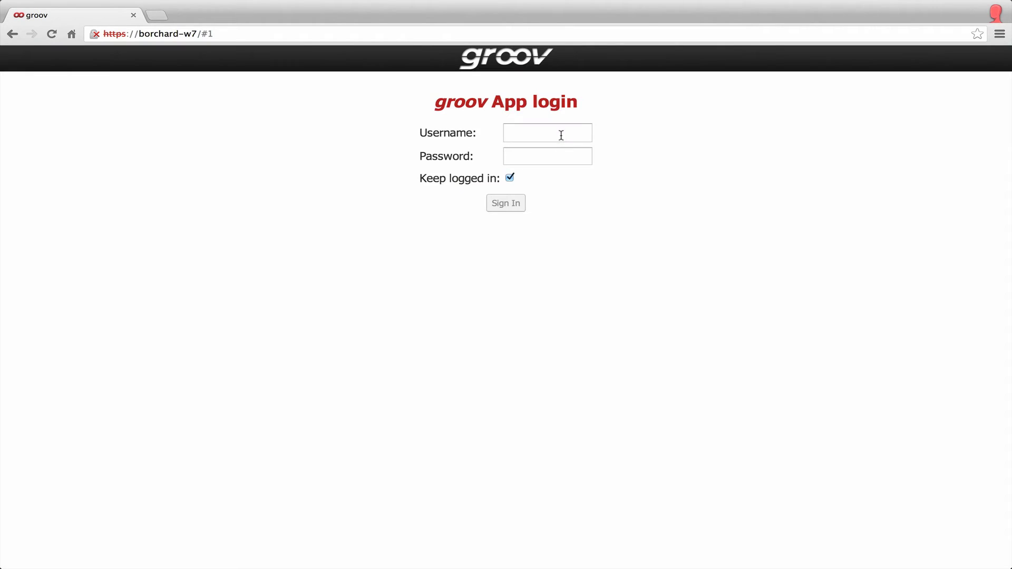
click(562, 136)
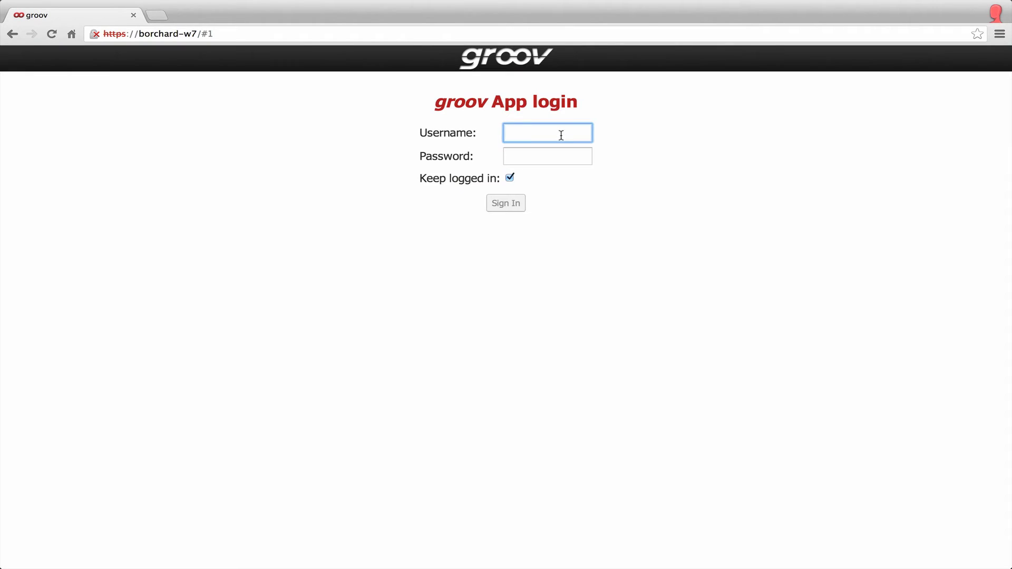
Sign in to groov with the account username and password, then switch to groov Build
text(beno)
key(Tab)
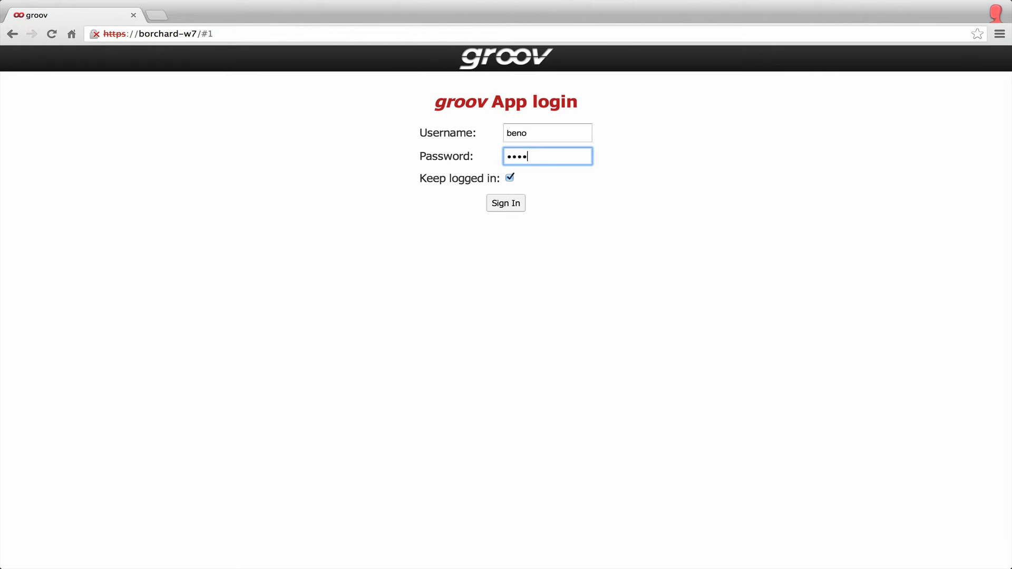
click(523, 206)
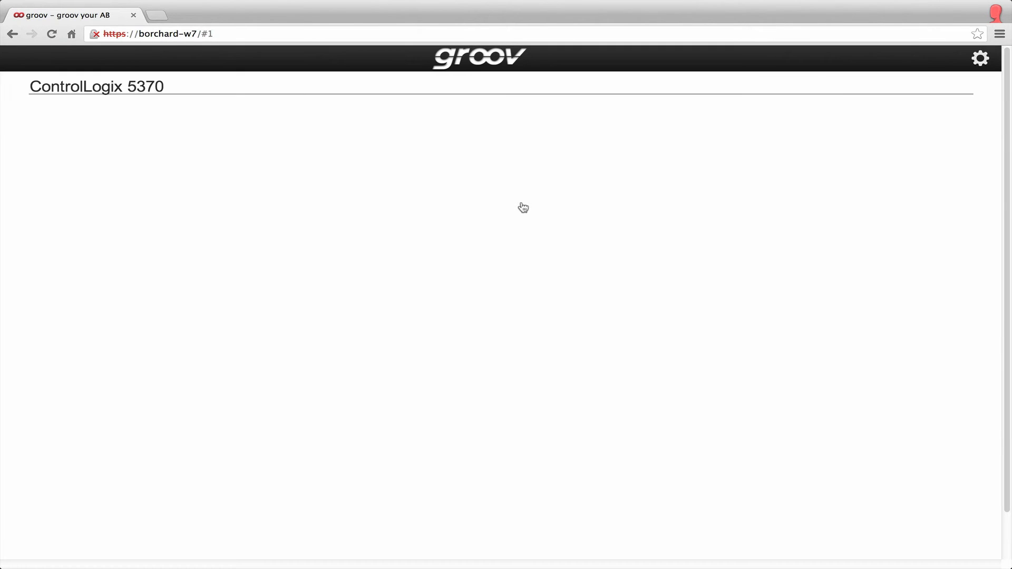
click(979, 63)
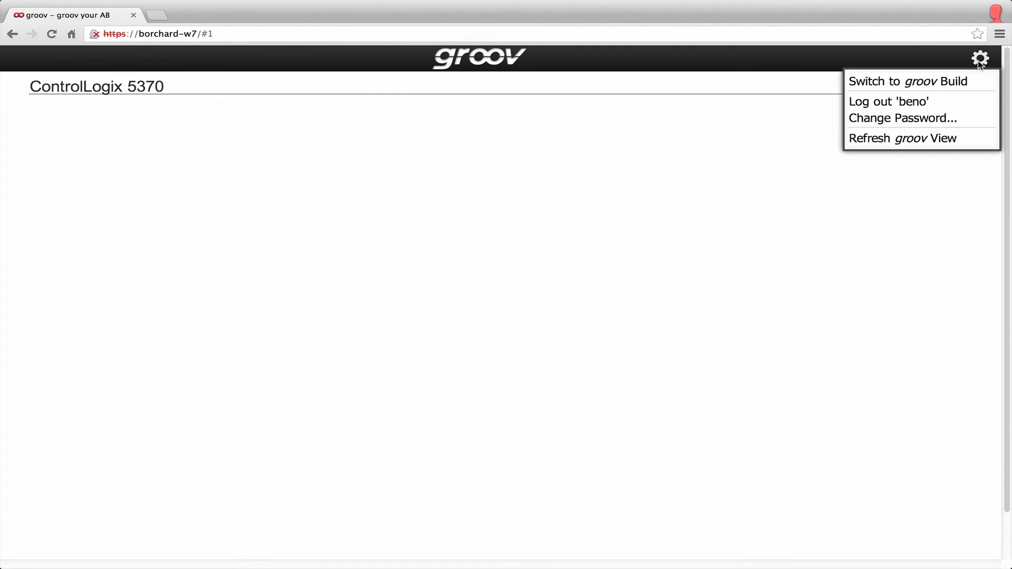
click(969, 80)
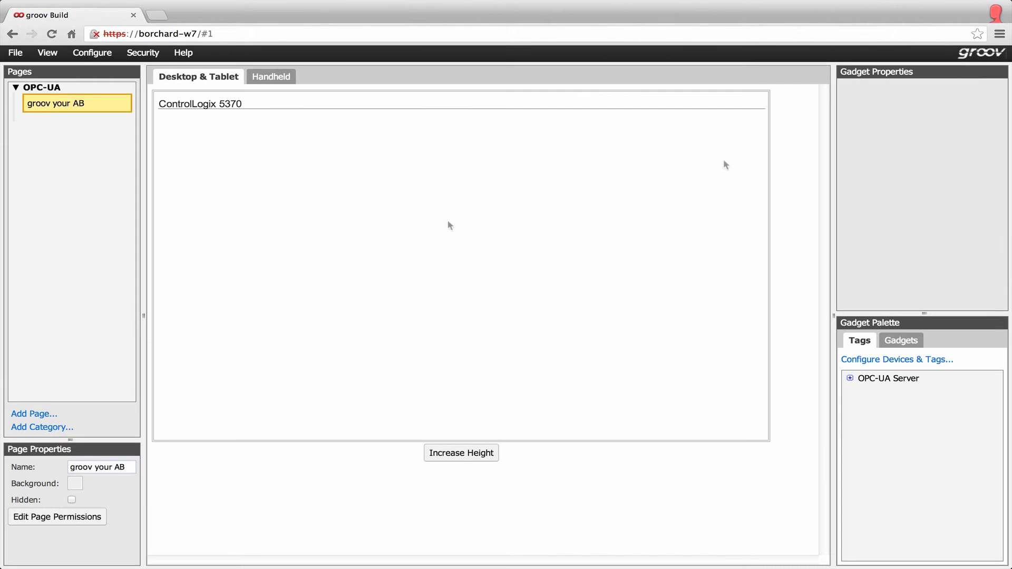
Add an OPC UA server named 'AB Tags' pointing at the KEPServerEX host and import its tags
click(91, 53)
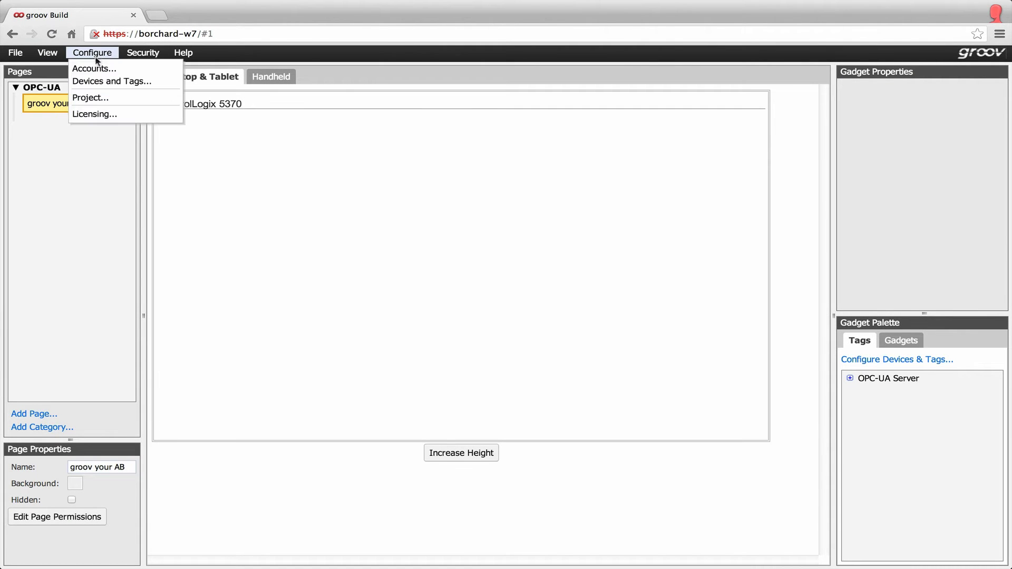
click(105, 81)
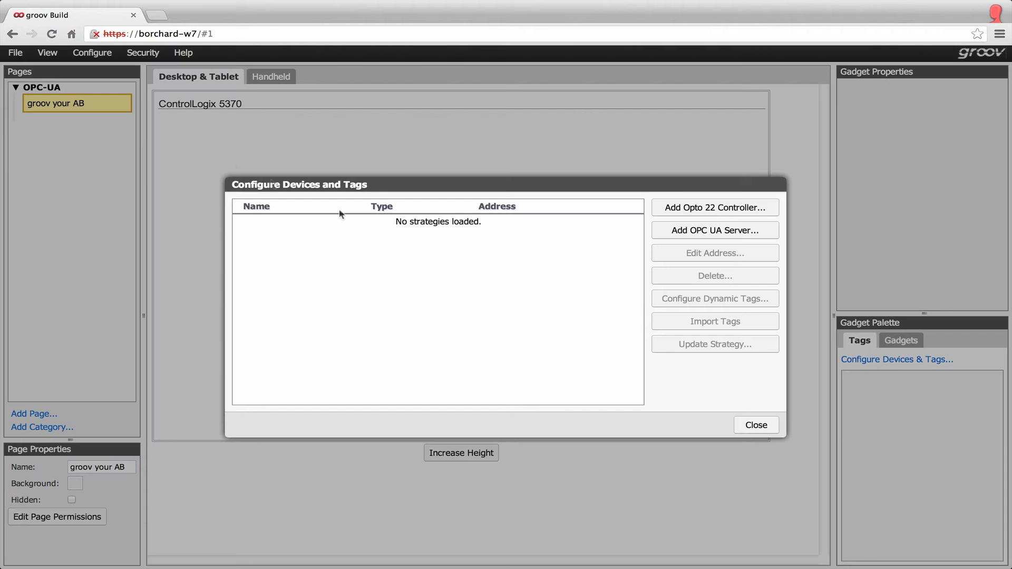
click(697, 231)
text(AB Tags)
click(486, 308)
text(BOrchard-W7:49320)
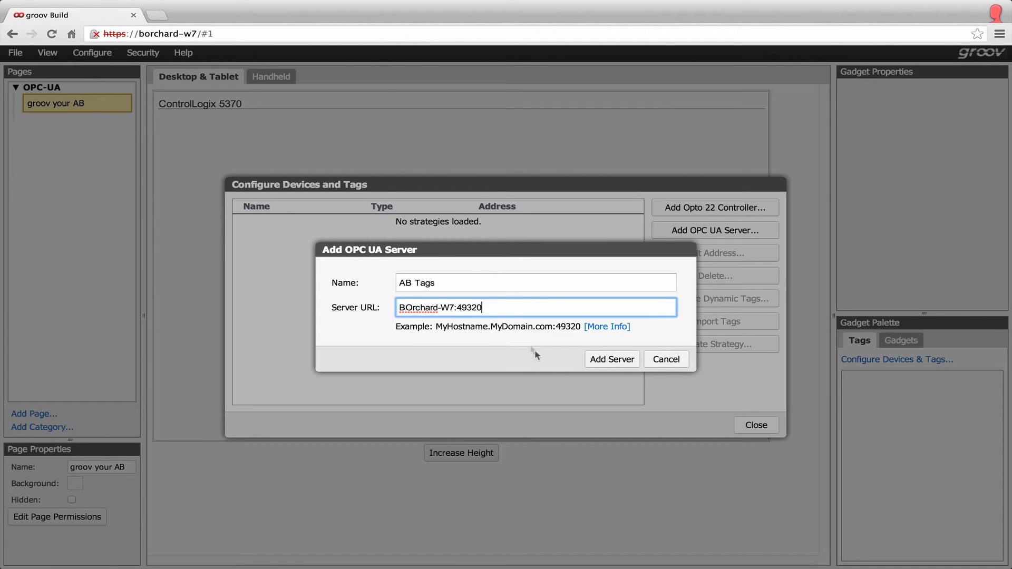
click(617, 359)
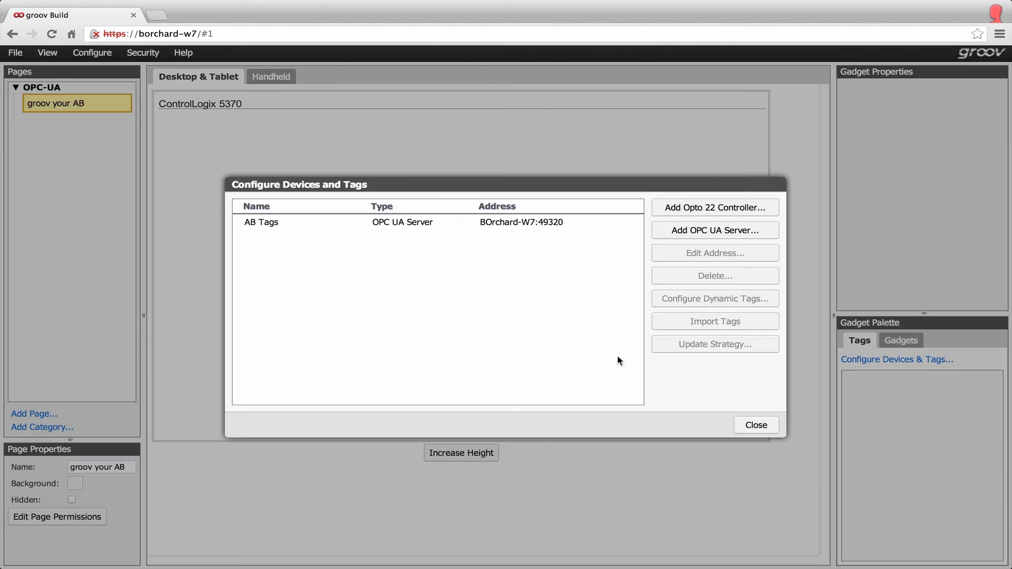
click(500, 222)
click(712, 323)
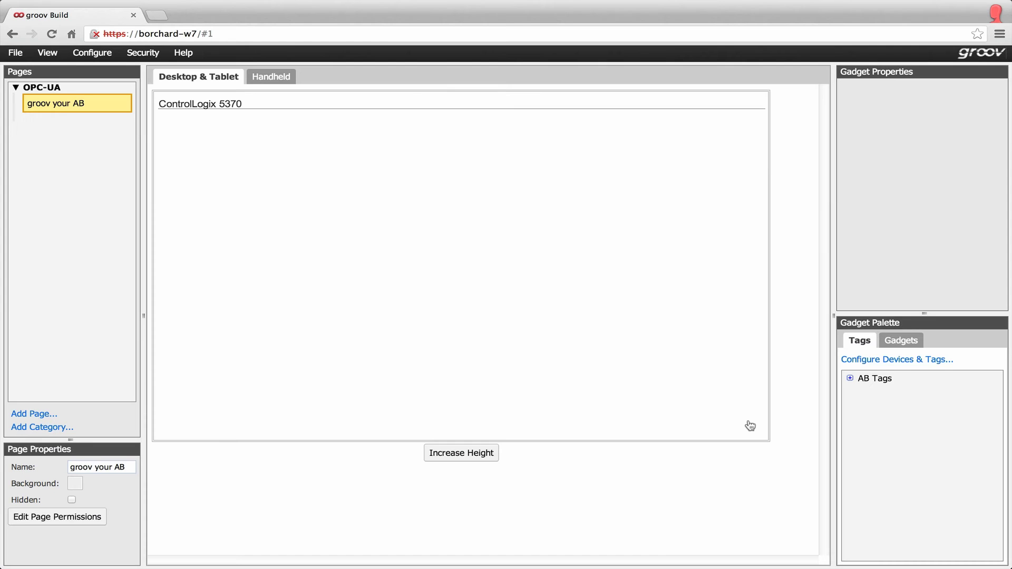
Place a button gadget at the page's top-left and bind it to the CL5370 Global tag doLED
click(914, 344)
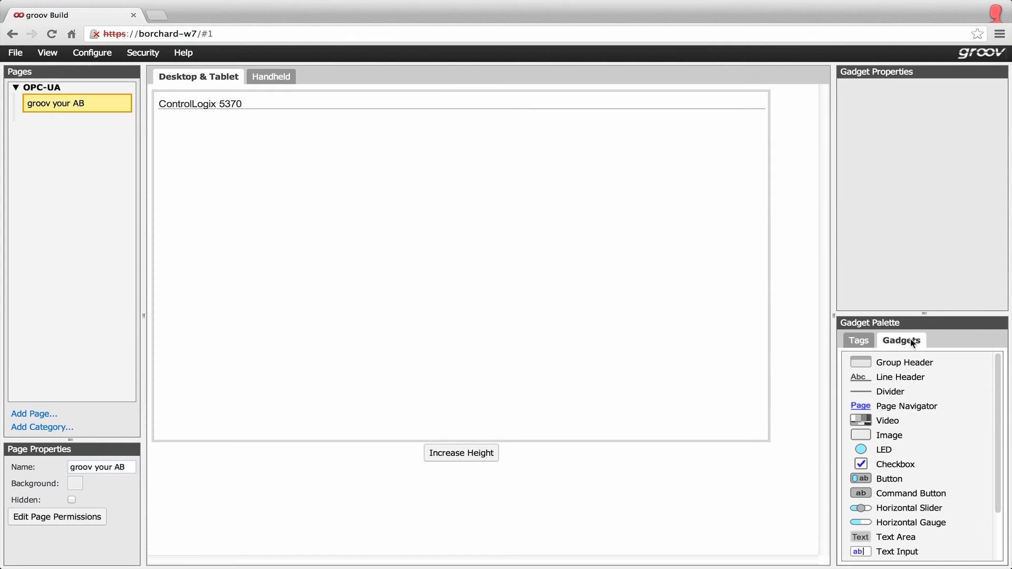
drag(889, 481, 220, 138)
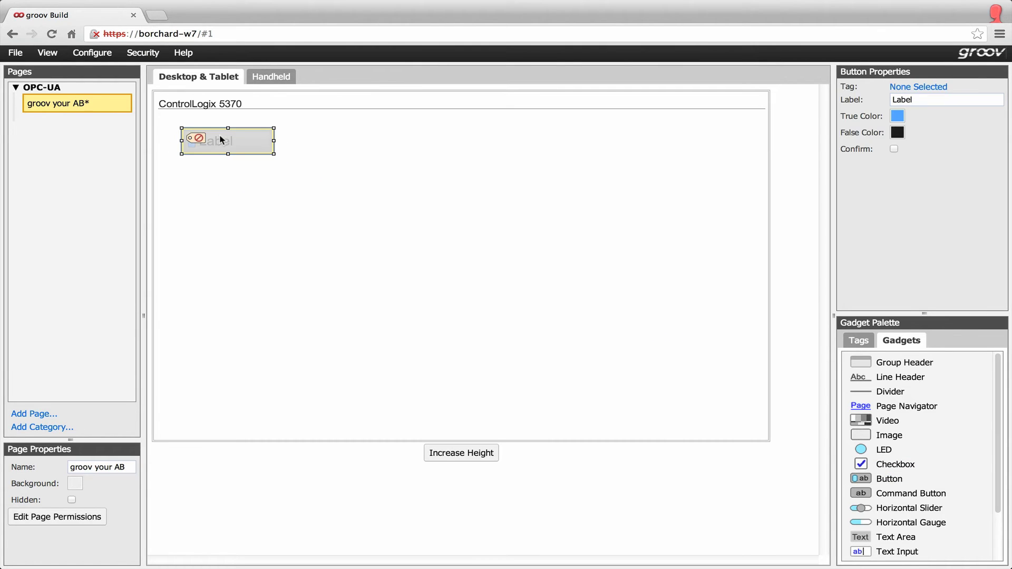
click(926, 93)
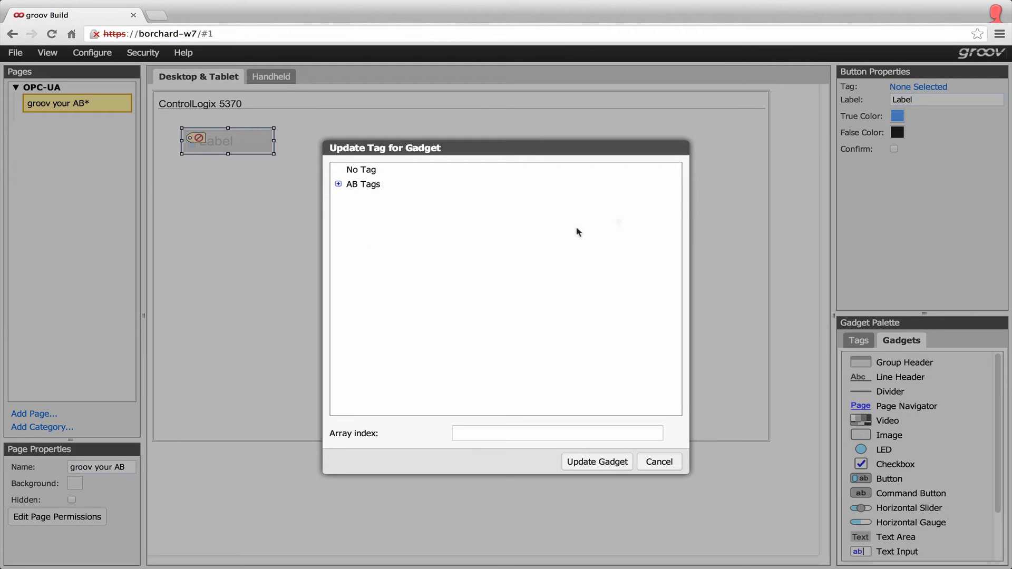
click(339, 184)
click(350, 214)
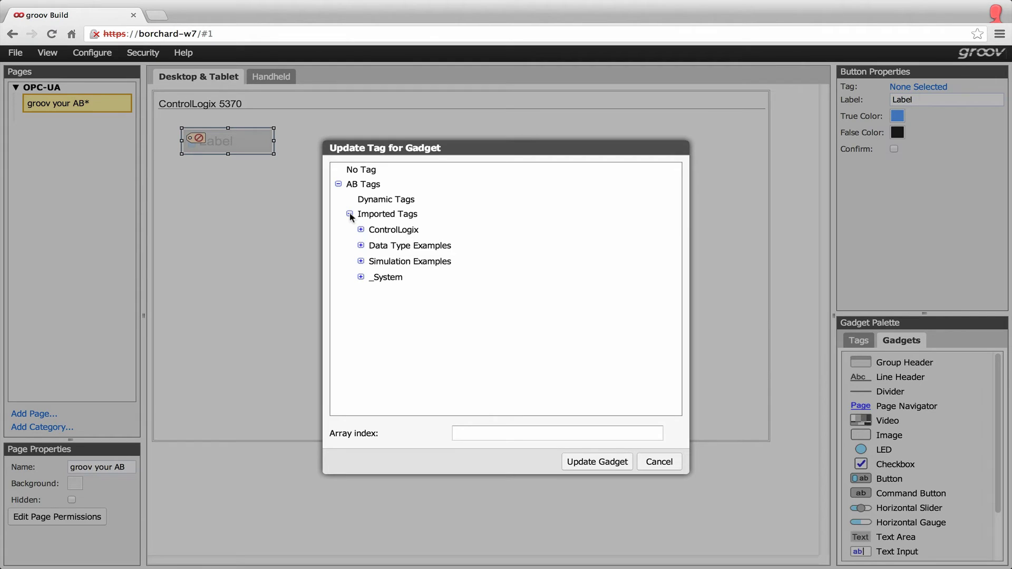
click(361, 230)
click(372, 246)
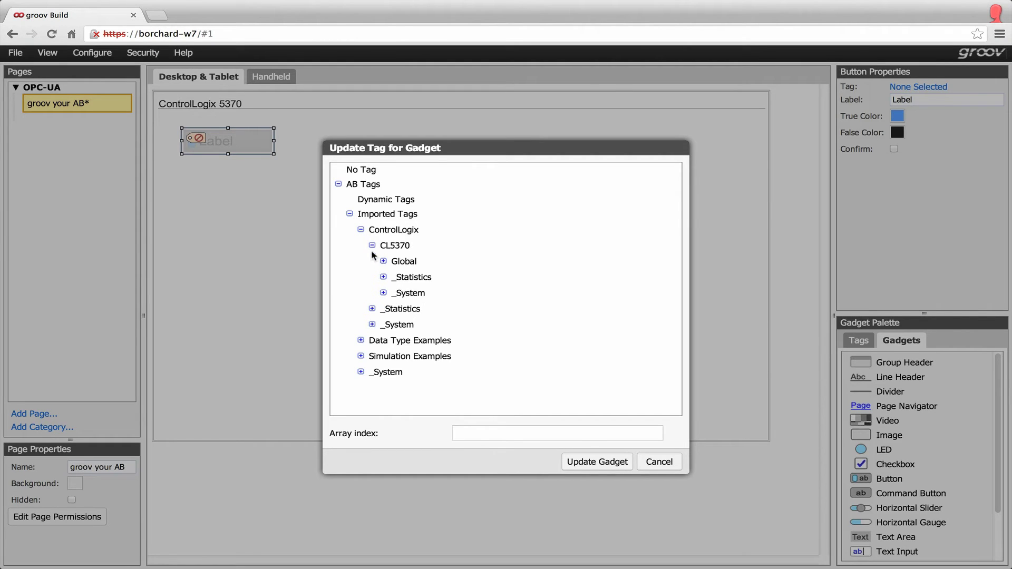
click(384, 261)
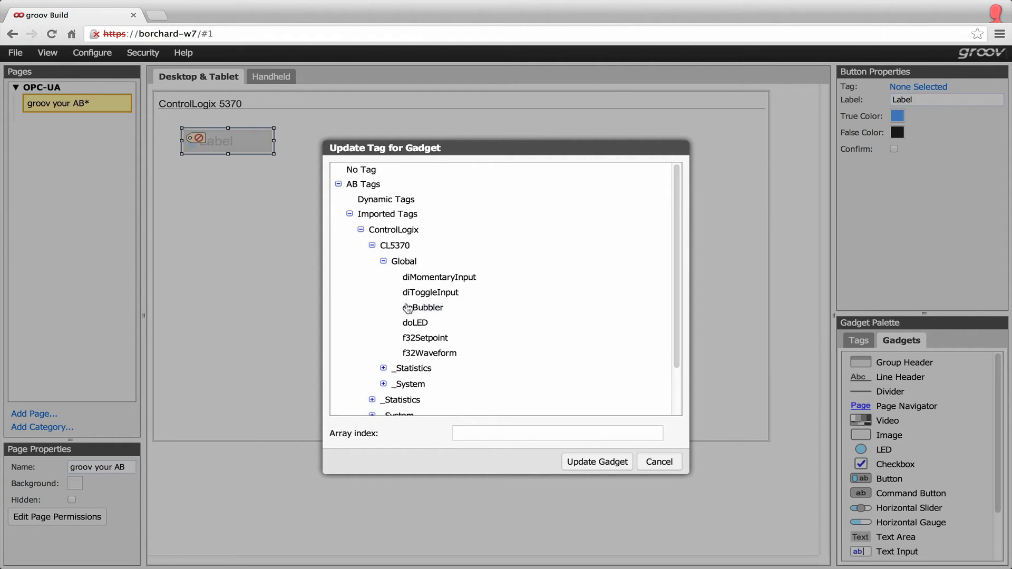
click(417, 325)
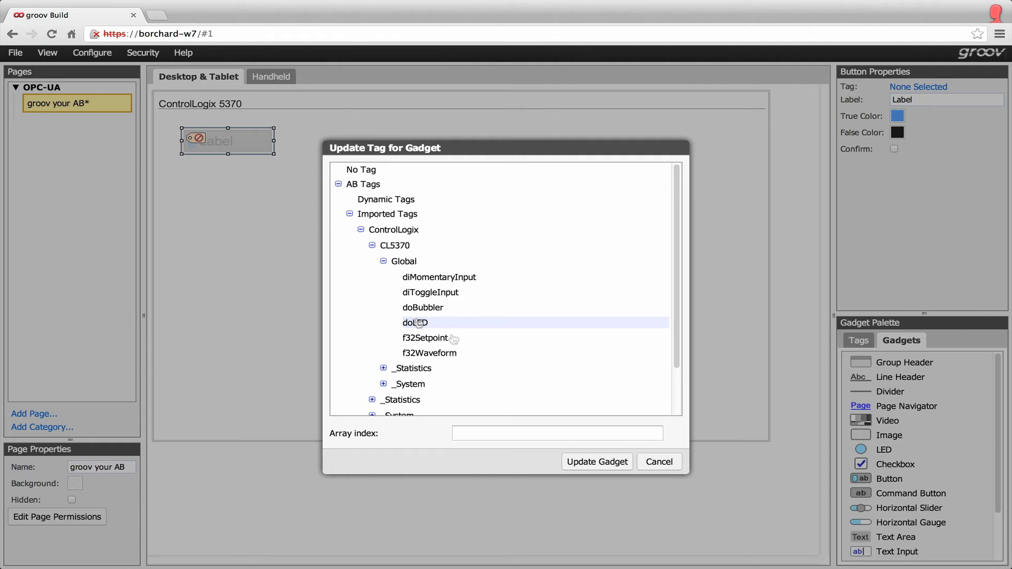
click(587, 466)
Label the button 'LED' and make its true colour red
click(893, 124)
text(La)
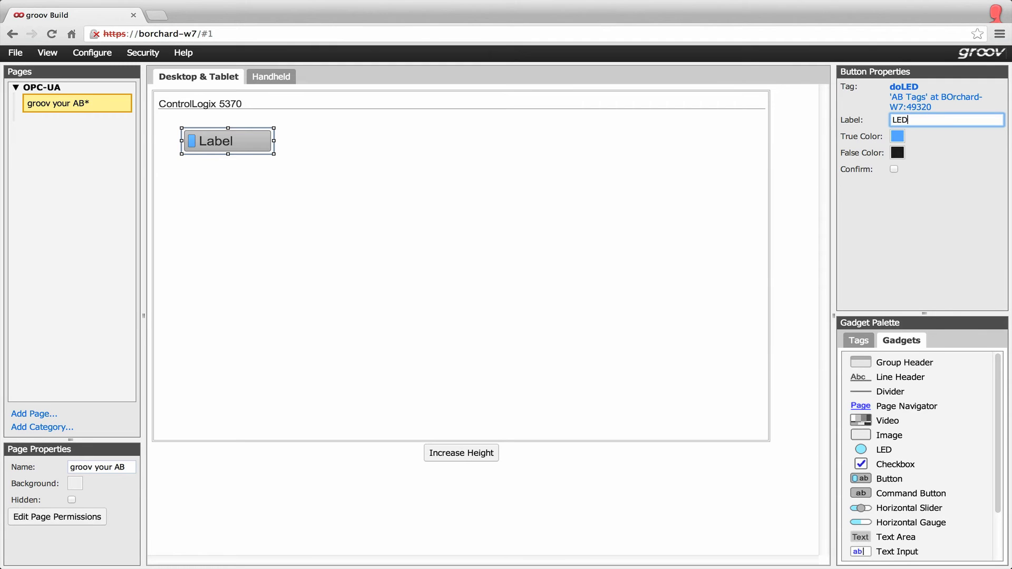
click(897, 136)
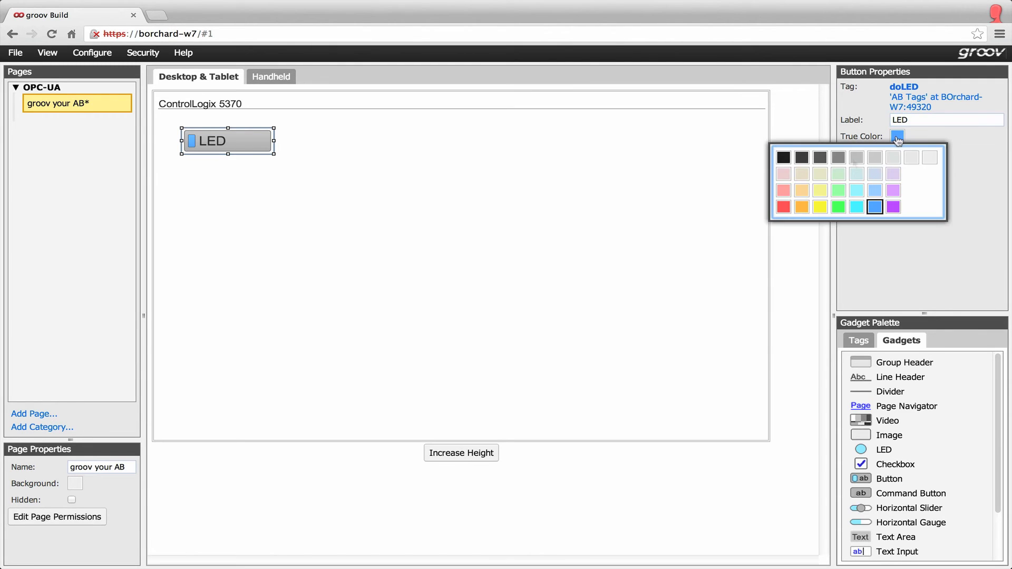
click(784, 207)
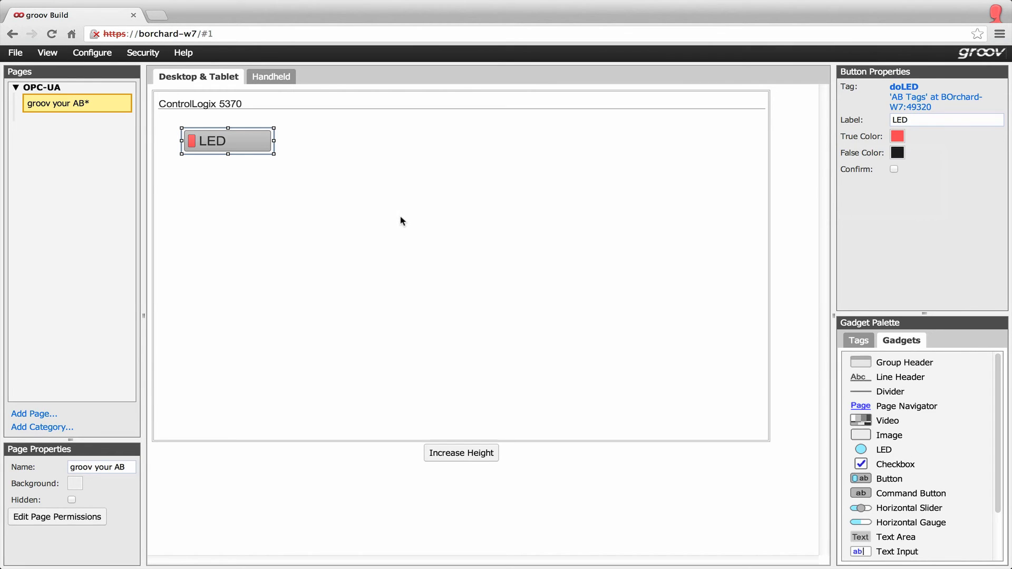
Save all changes and preview the page in groov View
click(15, 53)
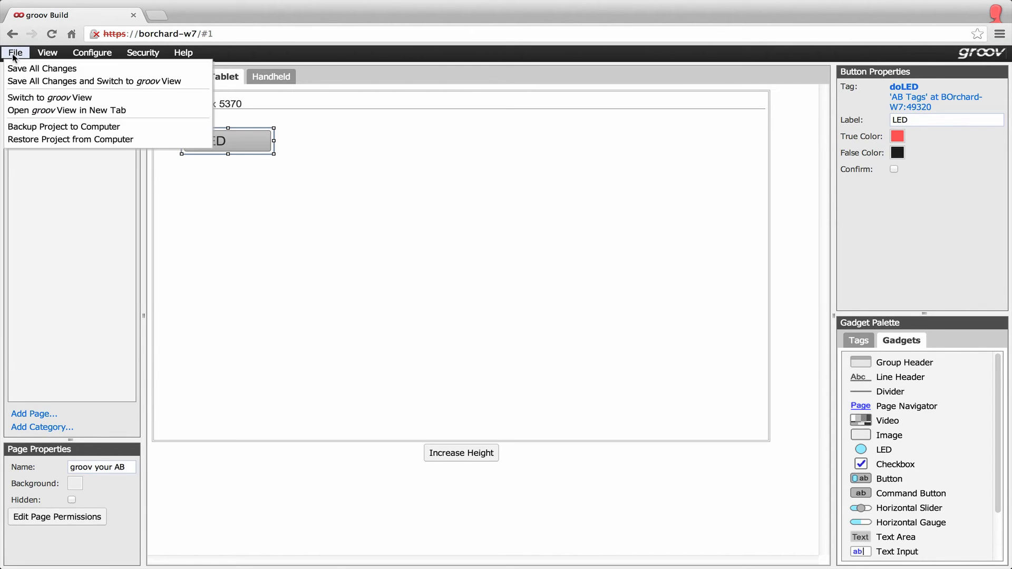
click(32, 81)
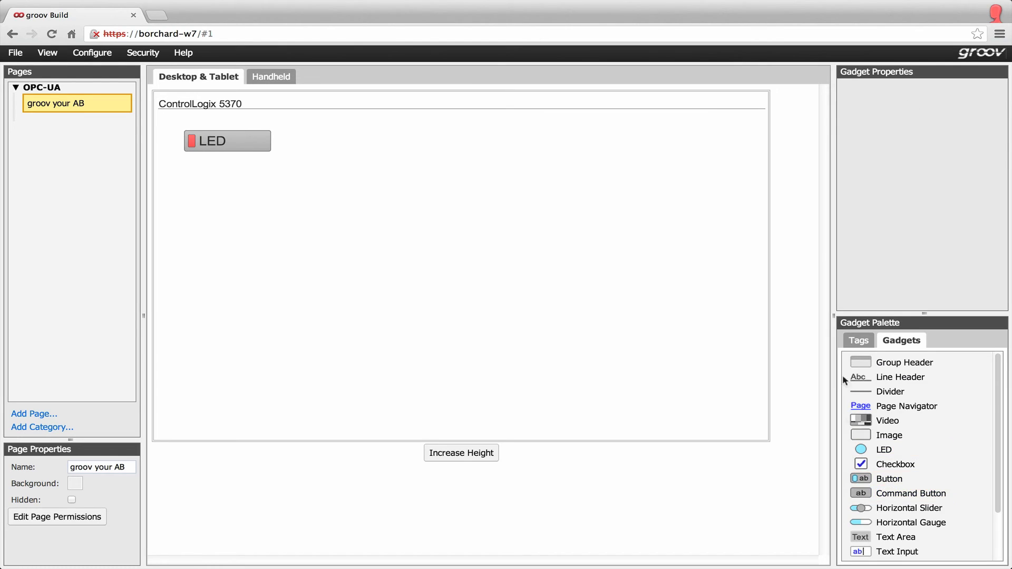
Place the CL5370 Global tag f32Waveform beside the LED button as a 0–10 round gauge
click(857, 342)
click(851, 378)
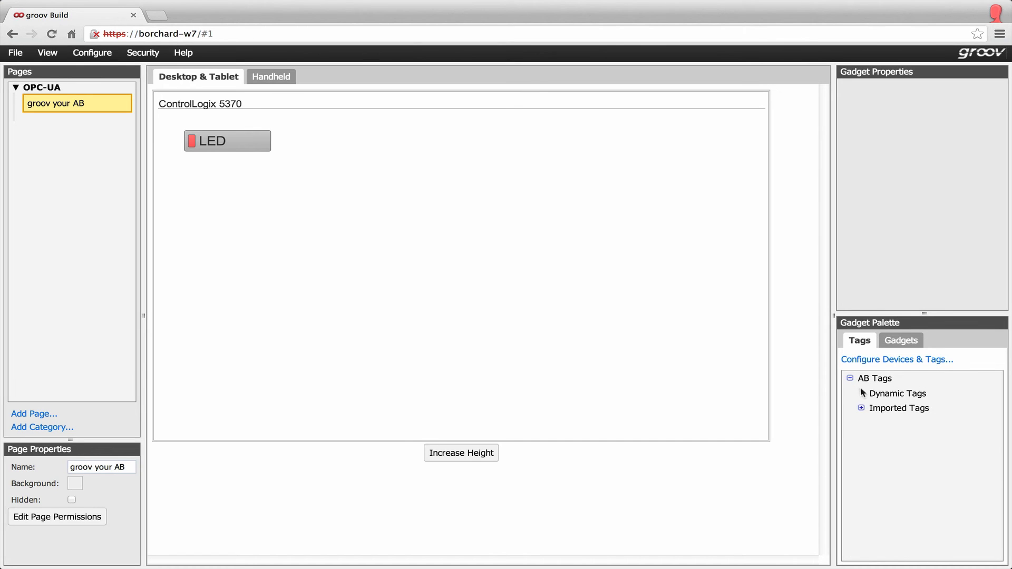
click(862, 408)
click(872, 424)
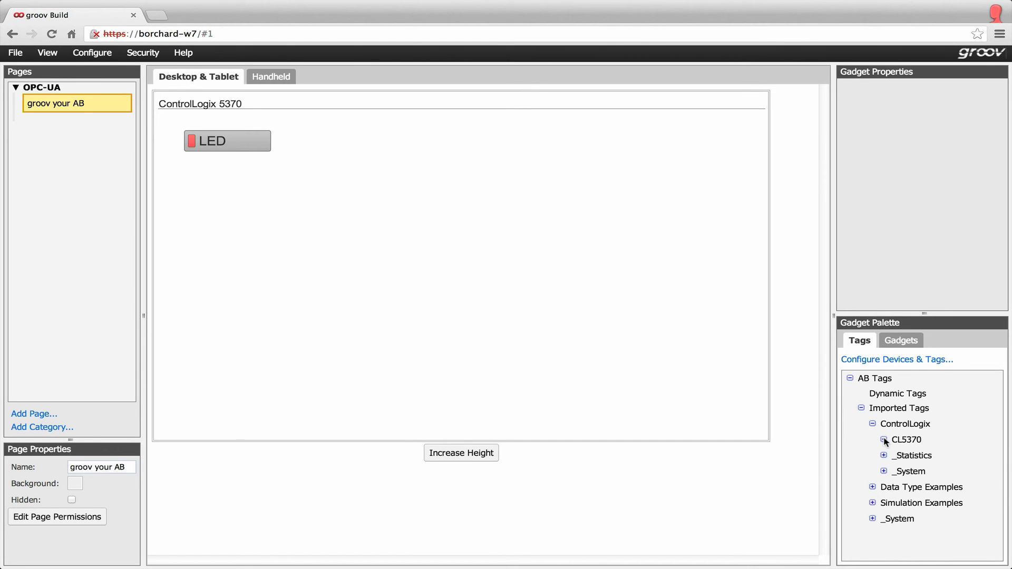
click(885, 440)
click(895, 456)
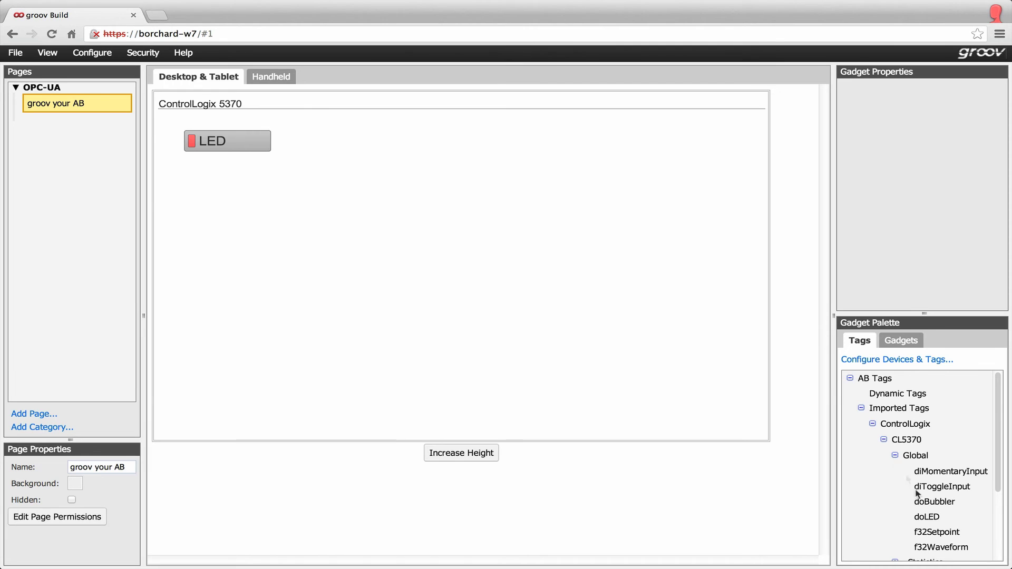
click(941, 548)
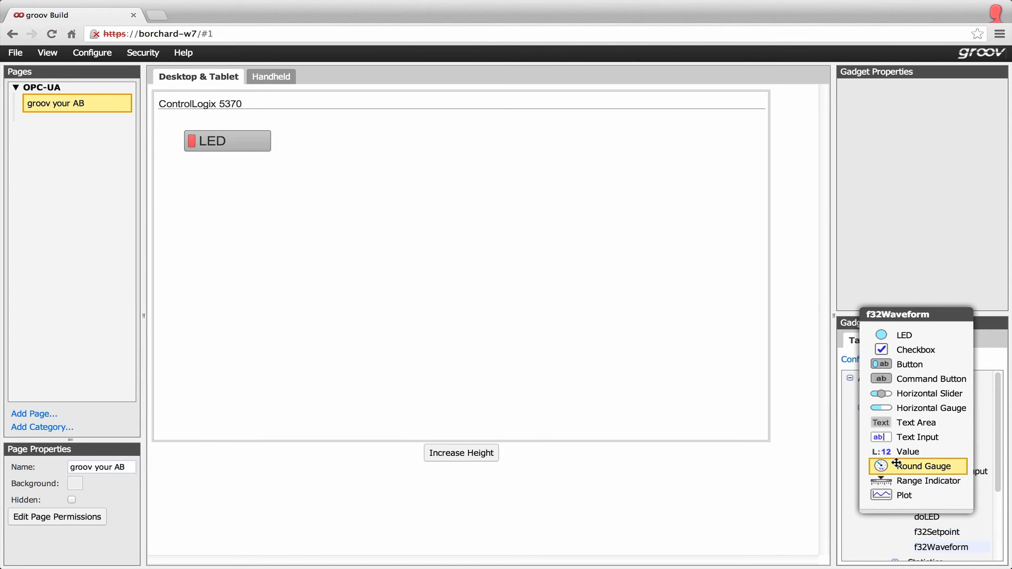
drag(896, 466, 361, 119)
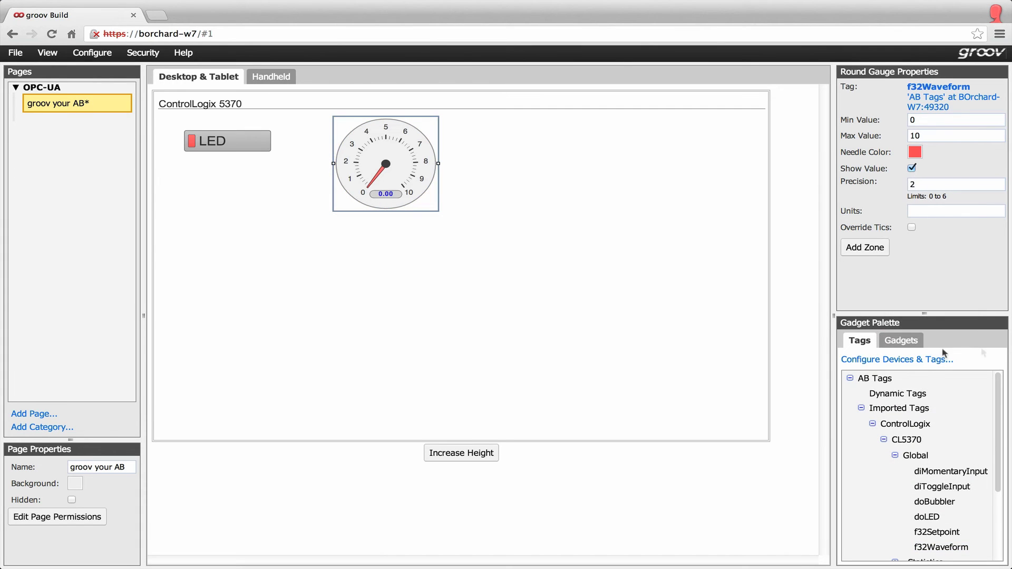
click(902, 342)
Add an image gadget showing the Allen-Bradley Rockwell logo right of the gauge, then save and view
drag(891, 435, 596, 124)
click(877, 98)
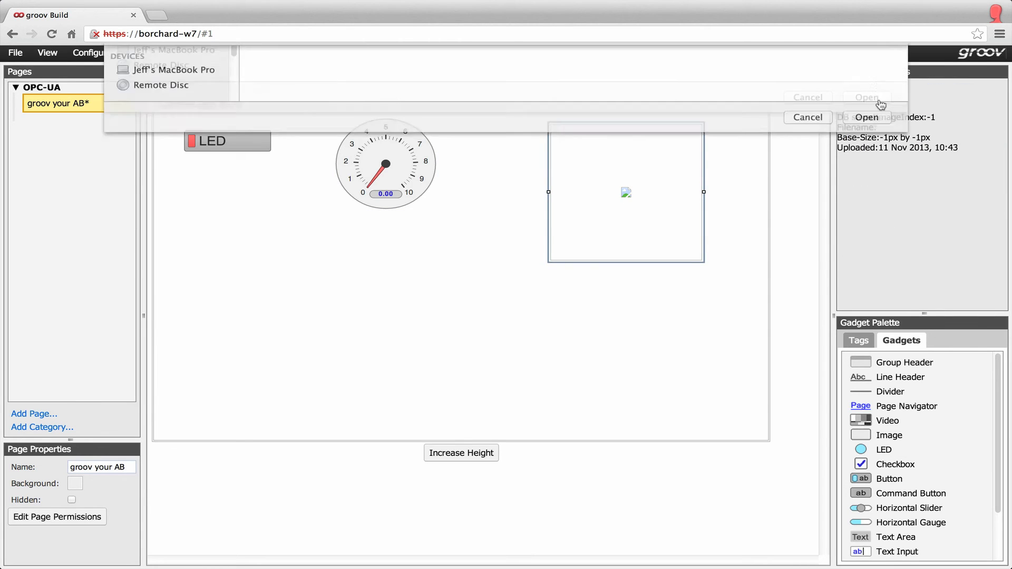
click(295, 134)
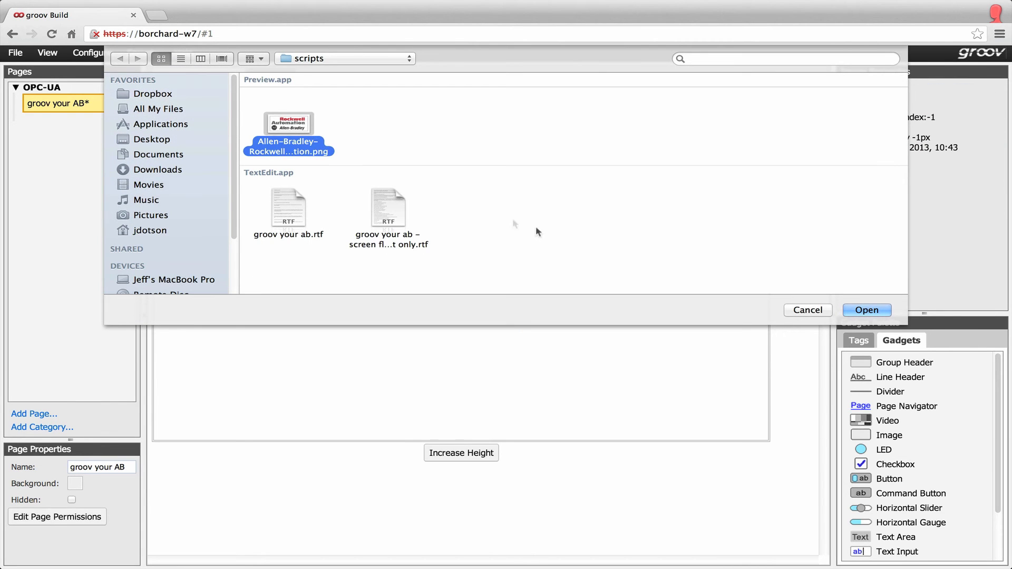
click(867, 310)
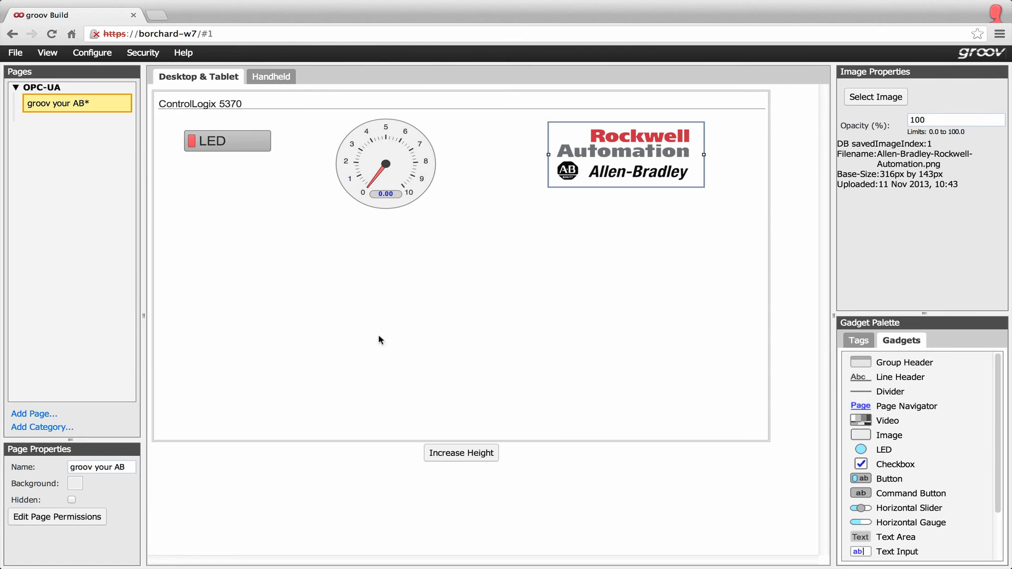
click(15, 52)
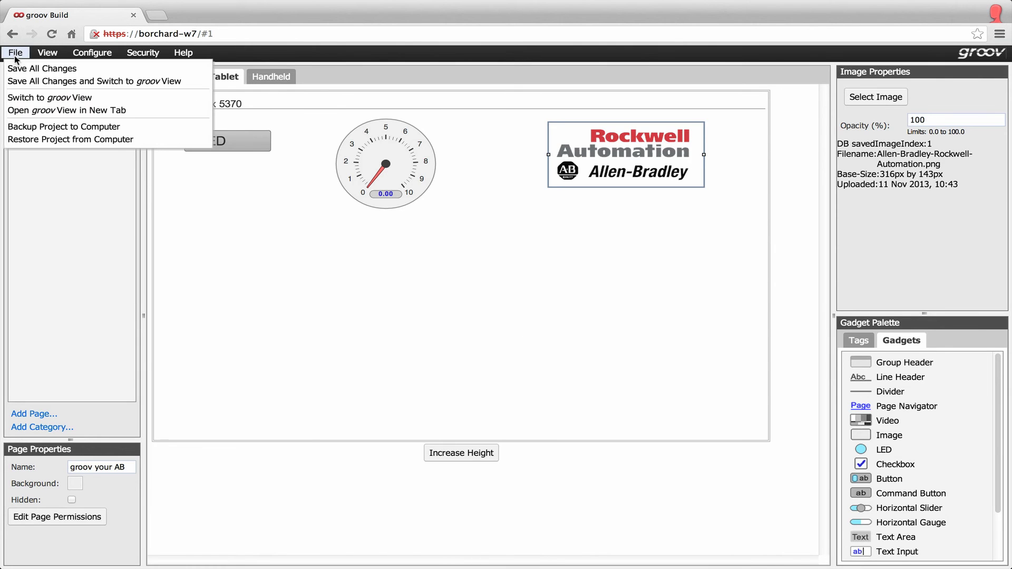
click(24, 83)
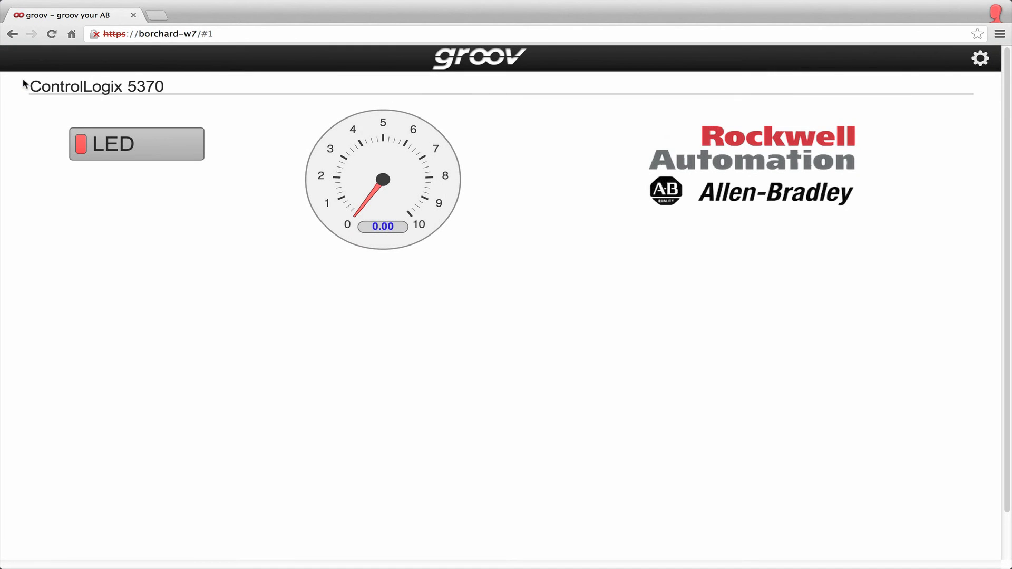